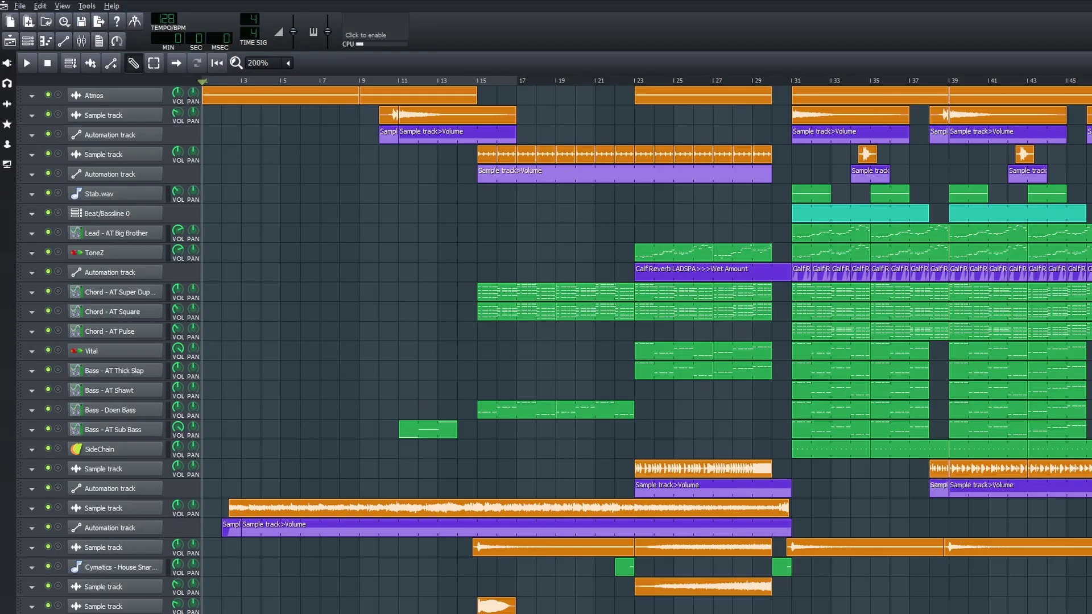
scroll(546, 350, down, 5)
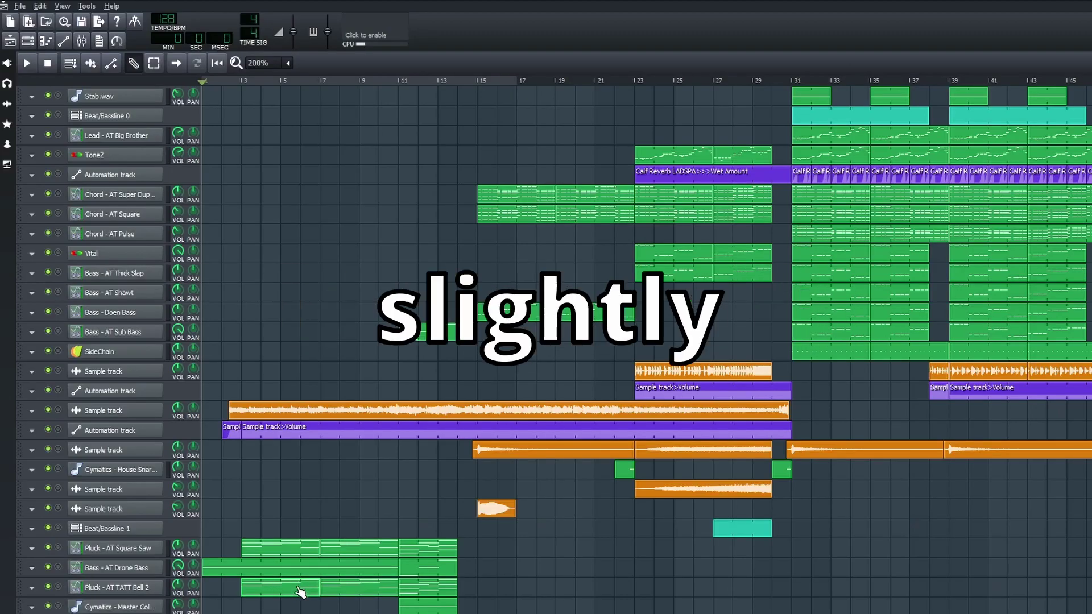
Inspect and audition the intro chord and chord progression patterns in the Piano Roll.
double_click(350, 570)
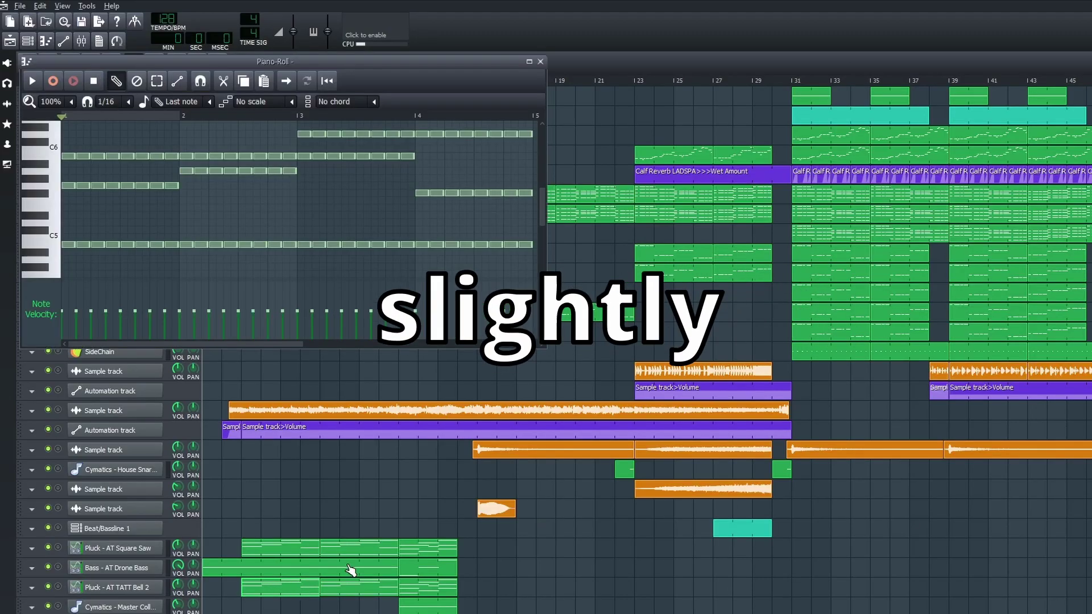
click(529, 62)
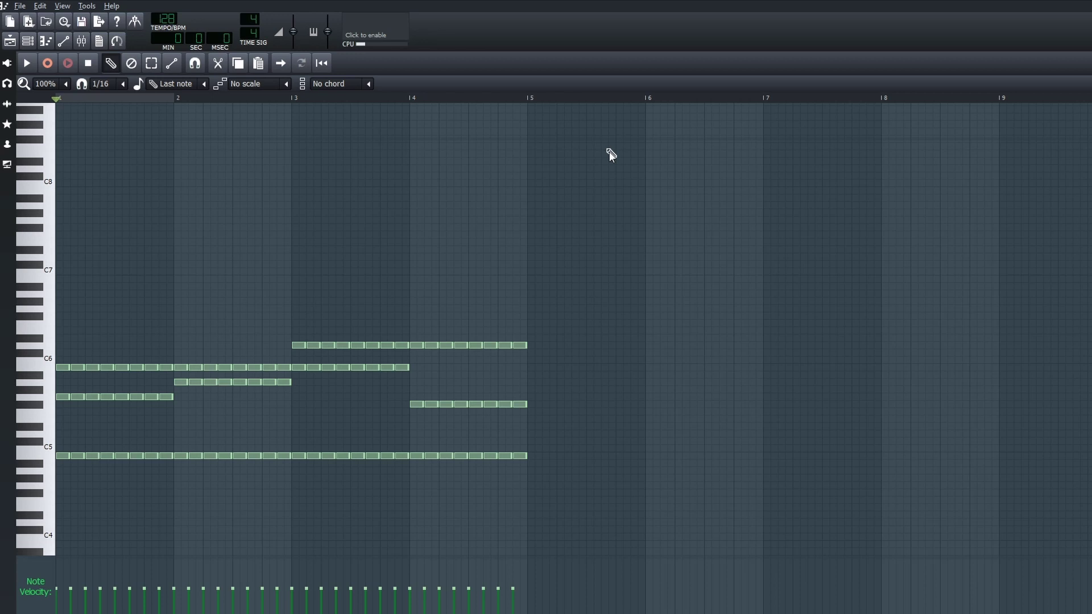
scroll(734, 285, down, 3)
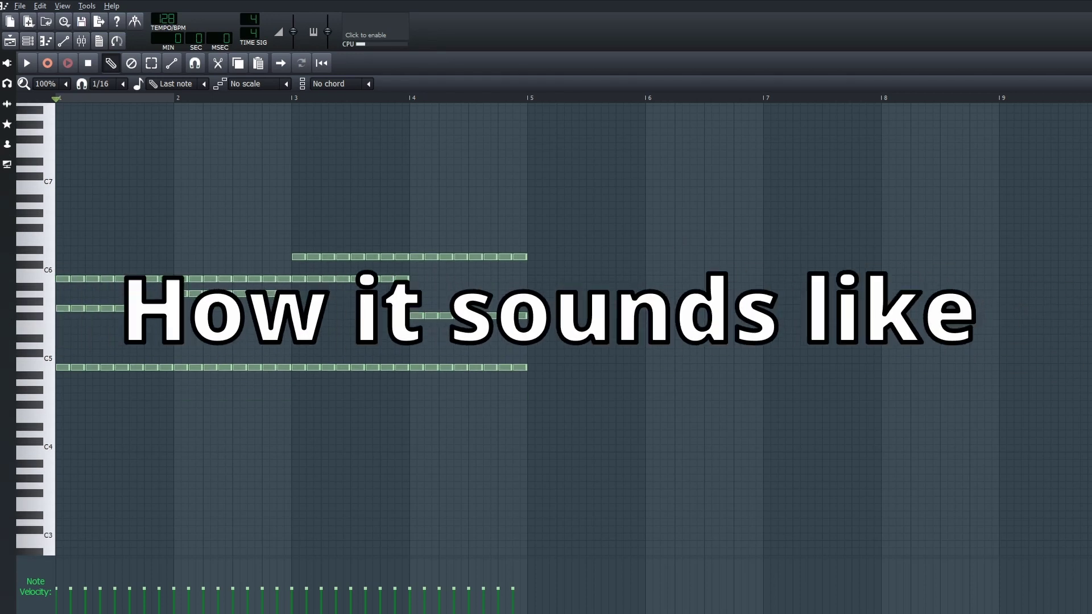
key(space)
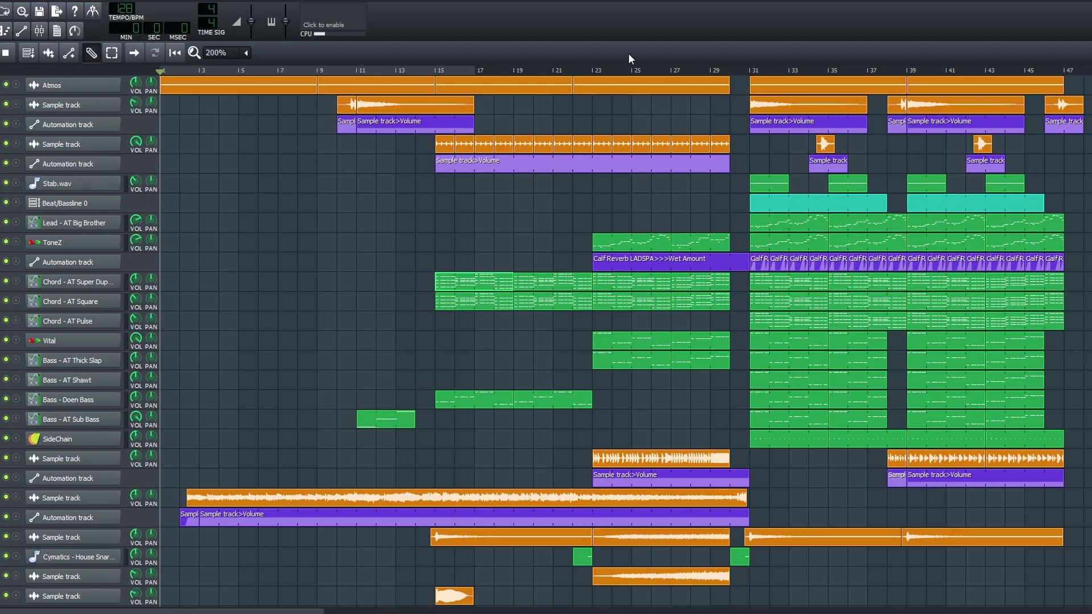
double_click(459, 280)
scroll(546, 342, down, 2)
scroll(546, 341, down, 2)
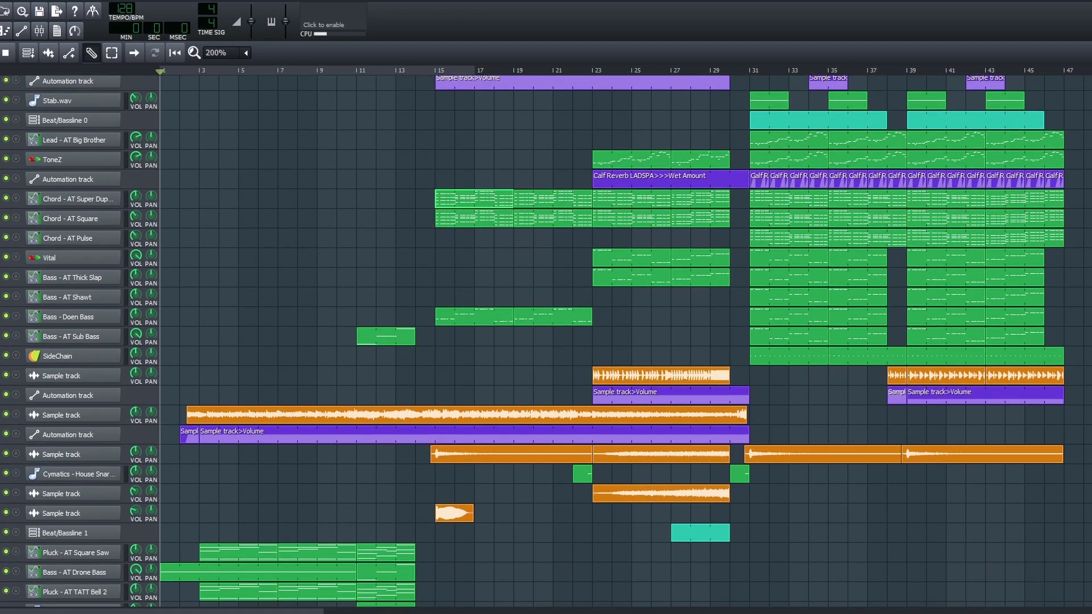
scroll(547, 341, up, 4)
scroll(546, 342, down, 3)
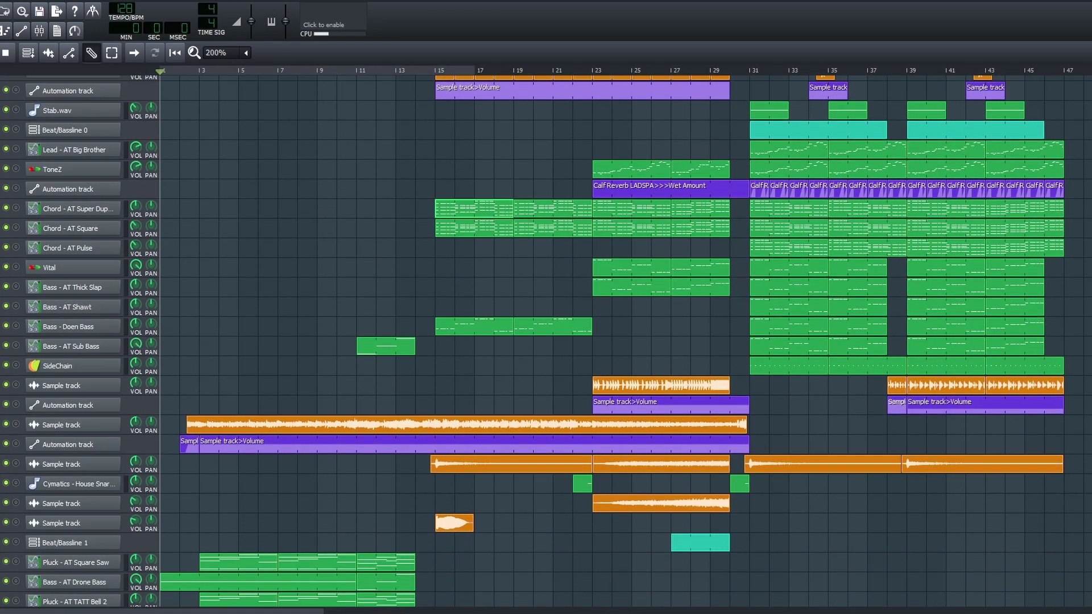
scroll(546, 342, up, 3)
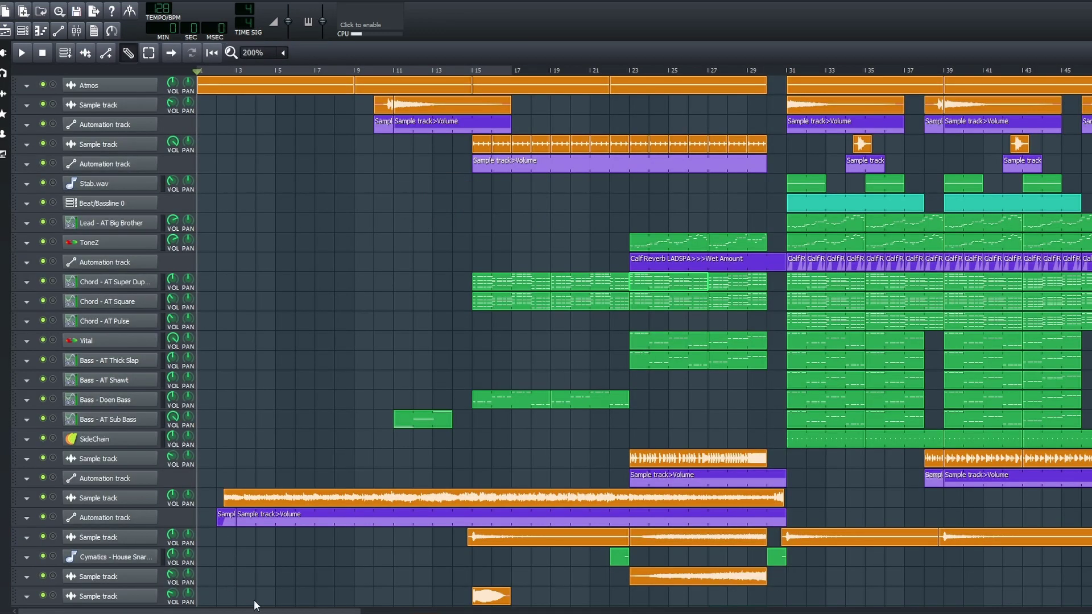
drag(269, 612, 641, 611)
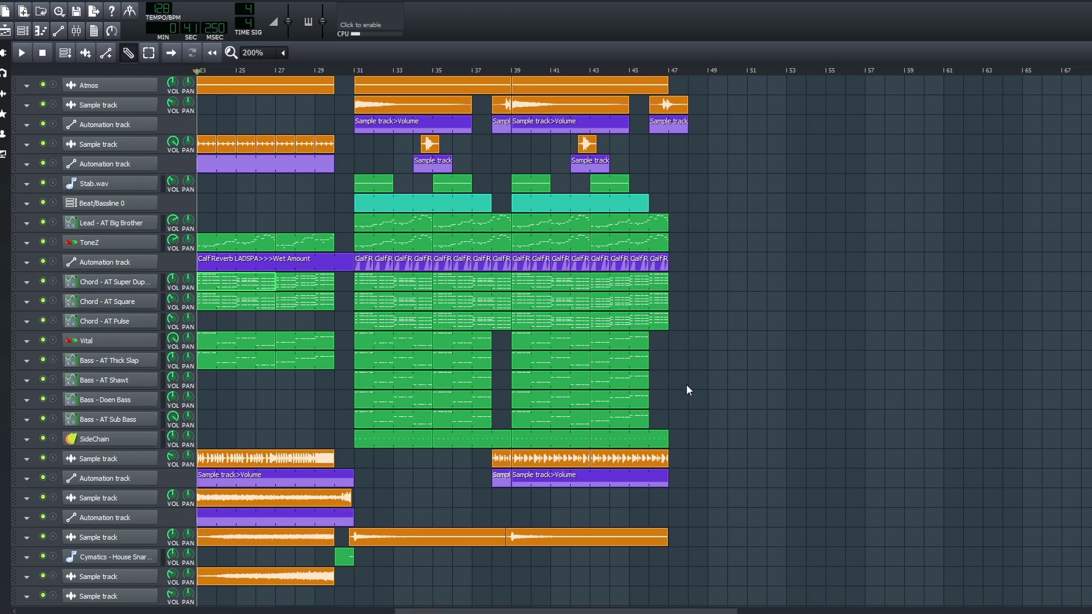
Check the ToneZ lead pattern's notes, then play the song from bar 23.
double_click(267, 245)
scroll(546, 342, down, 2)
scroll(546, 342, down, 3)
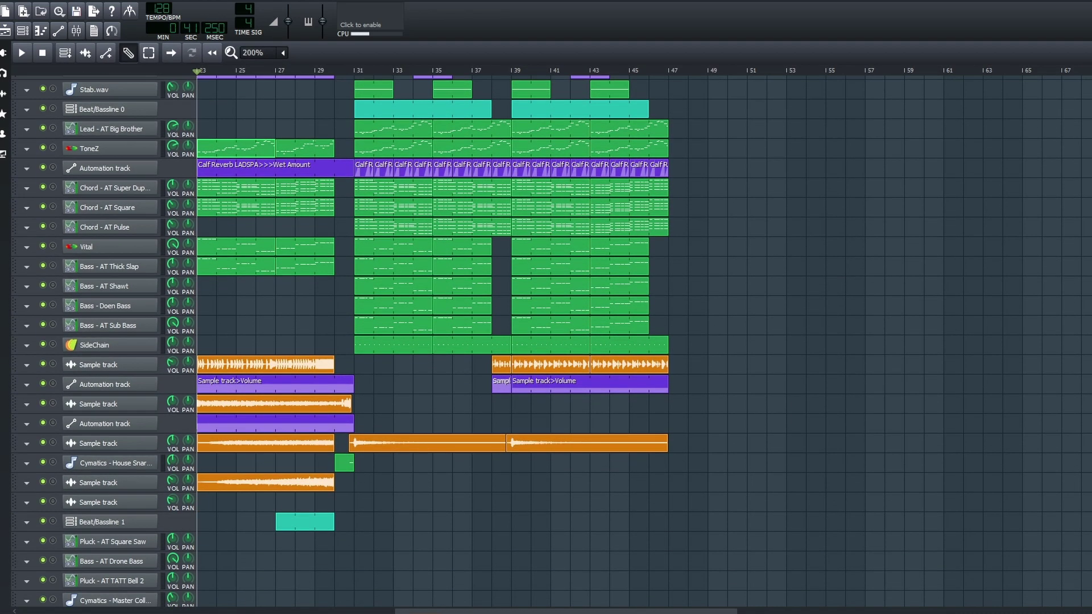
scroll(546, 341, up, 1)
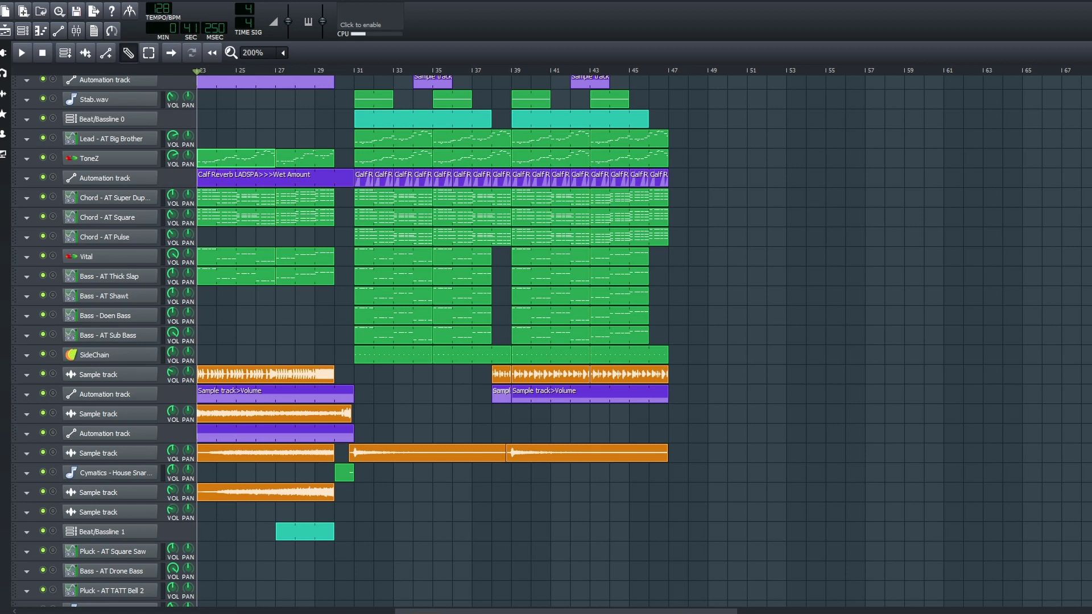
scroll(546, 341, up, 3)
scroll(547, 341, up, 1)
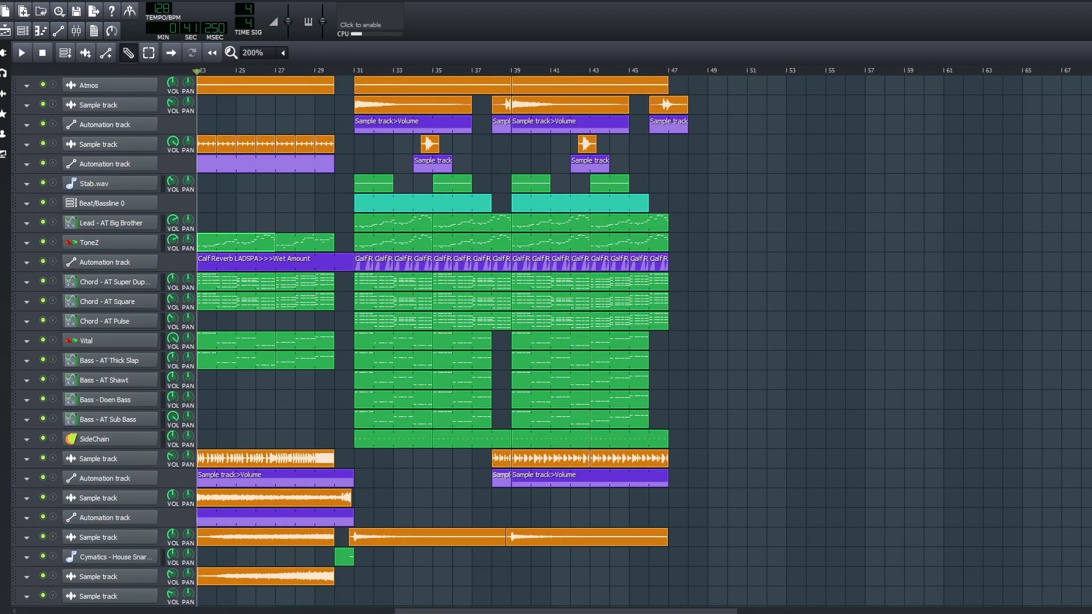
key(space)
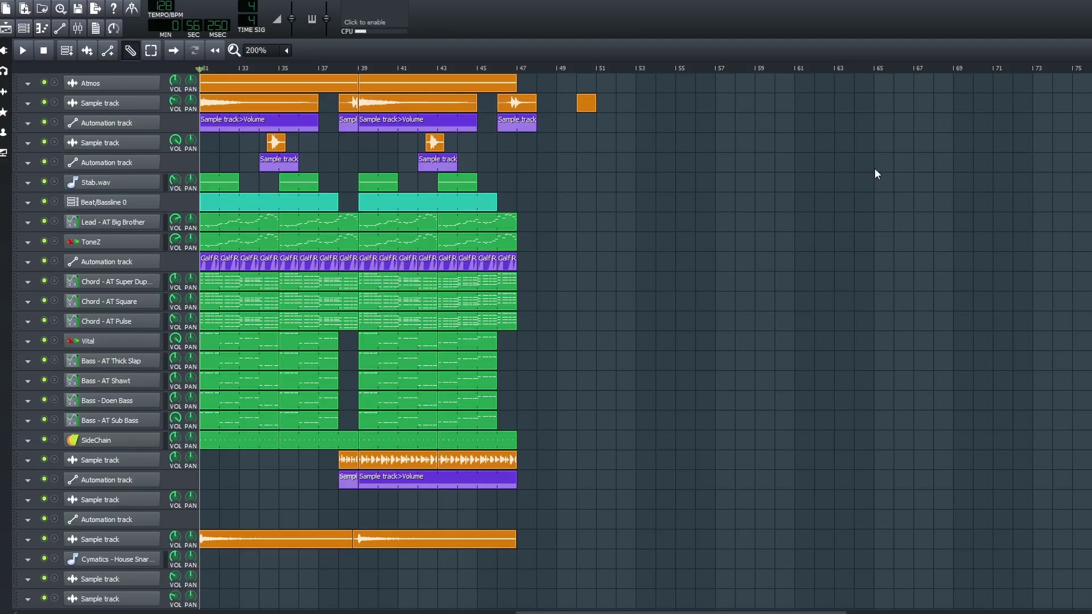
scroll(547, 342, down, 5)
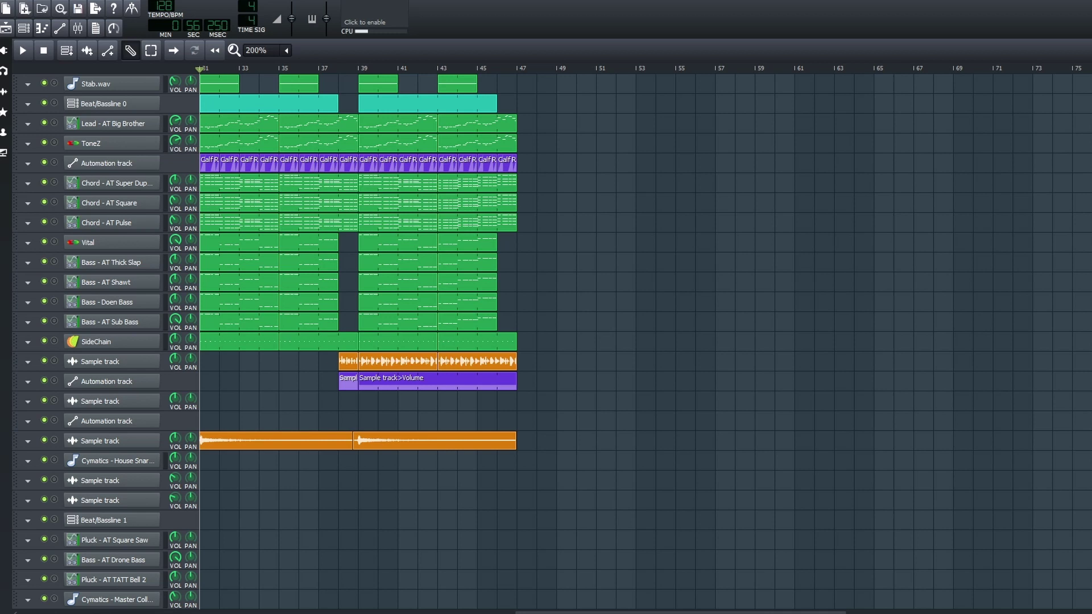
scroll(547, 341, up, 5)
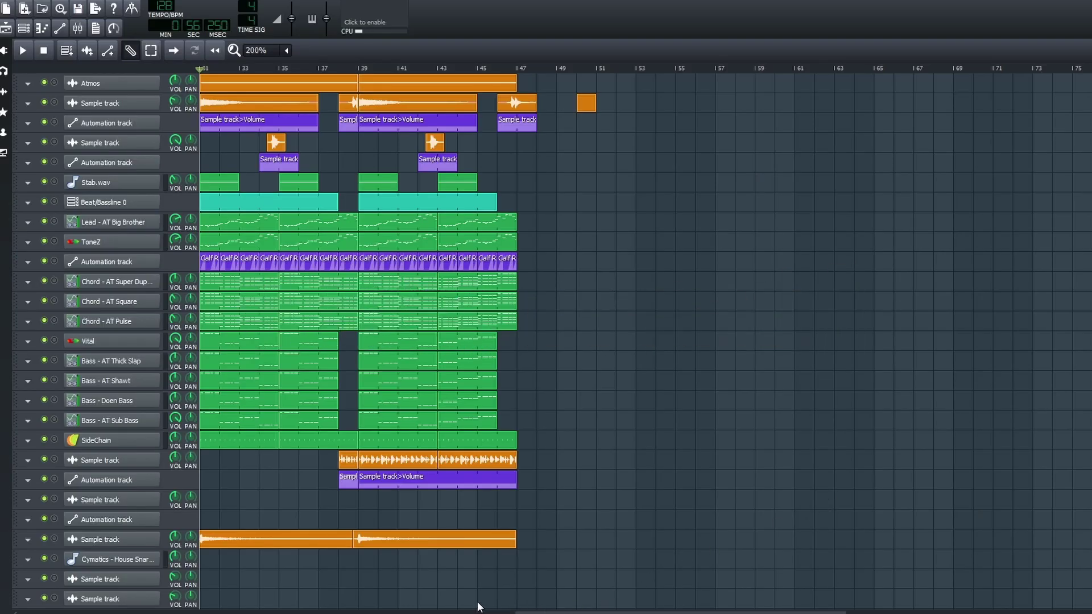
click(54, 340)
key(space)
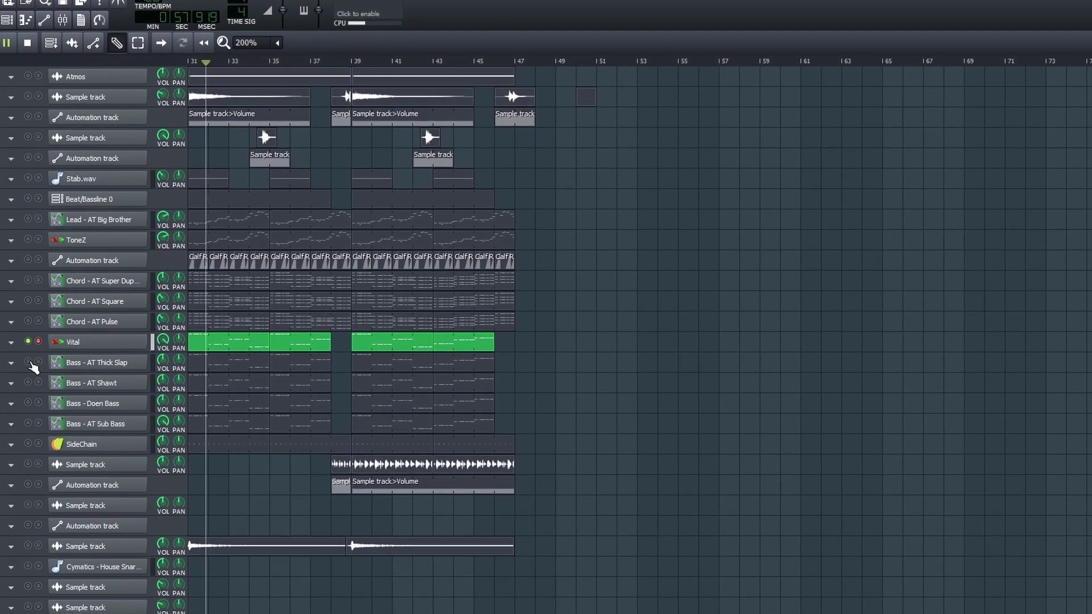
click(28, 363)
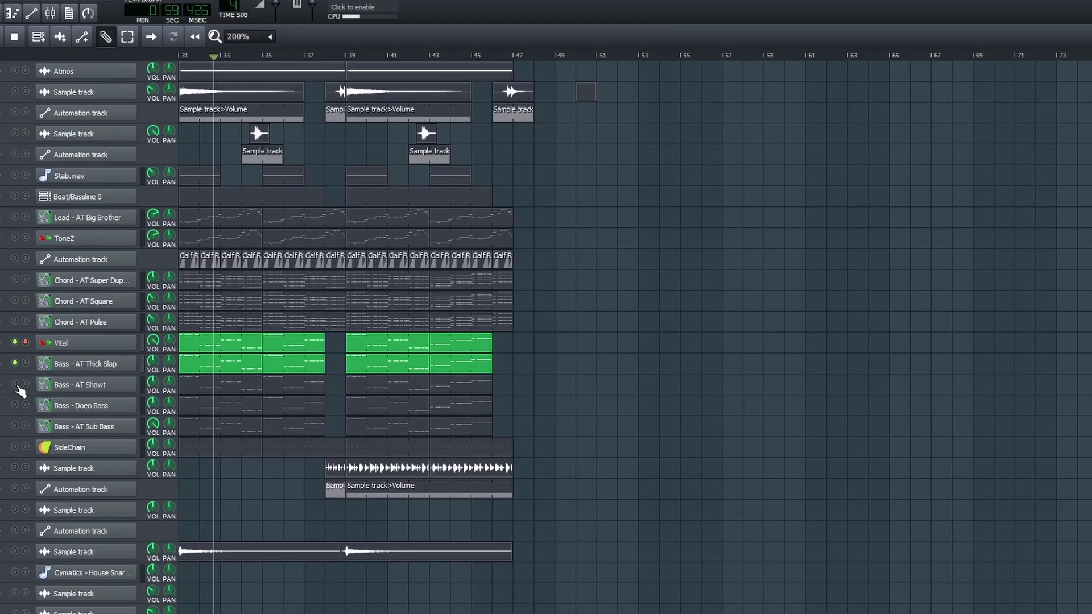
click(11, 386)
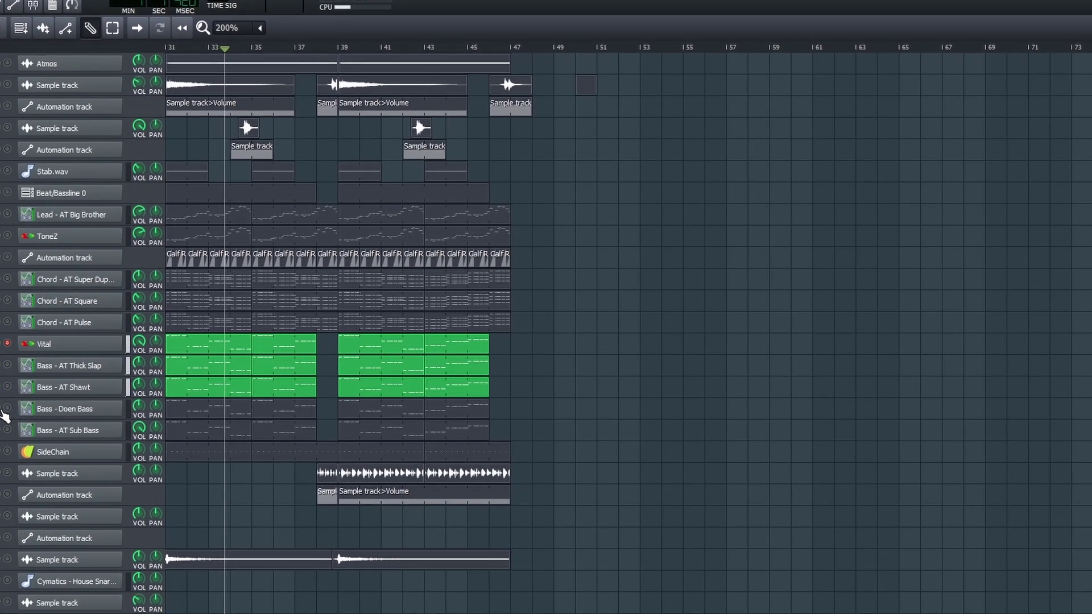
click(11, 406)
click(3, 431)
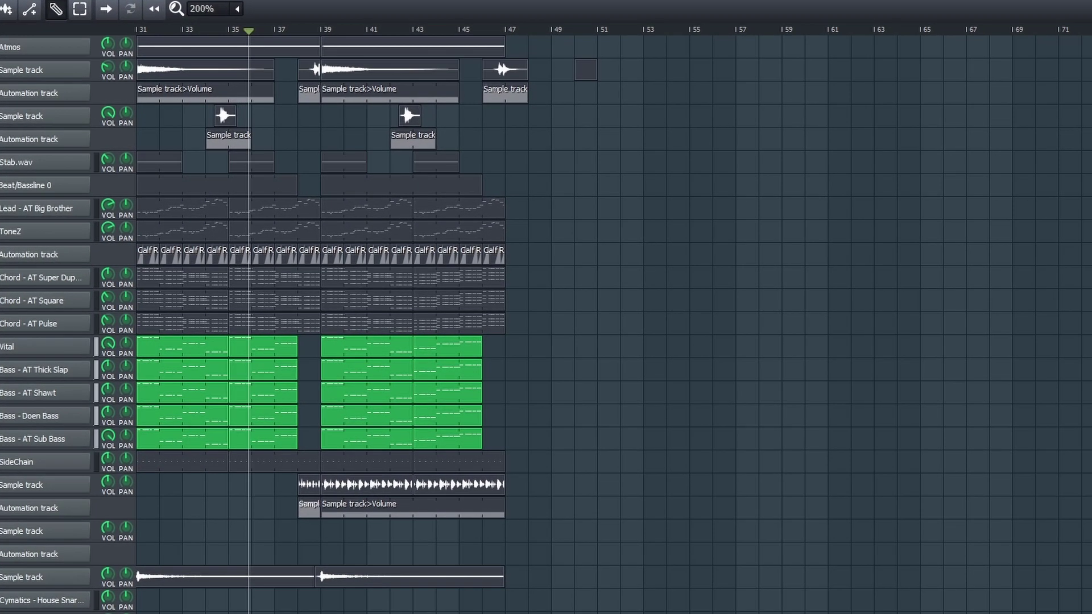
click(4, 459)
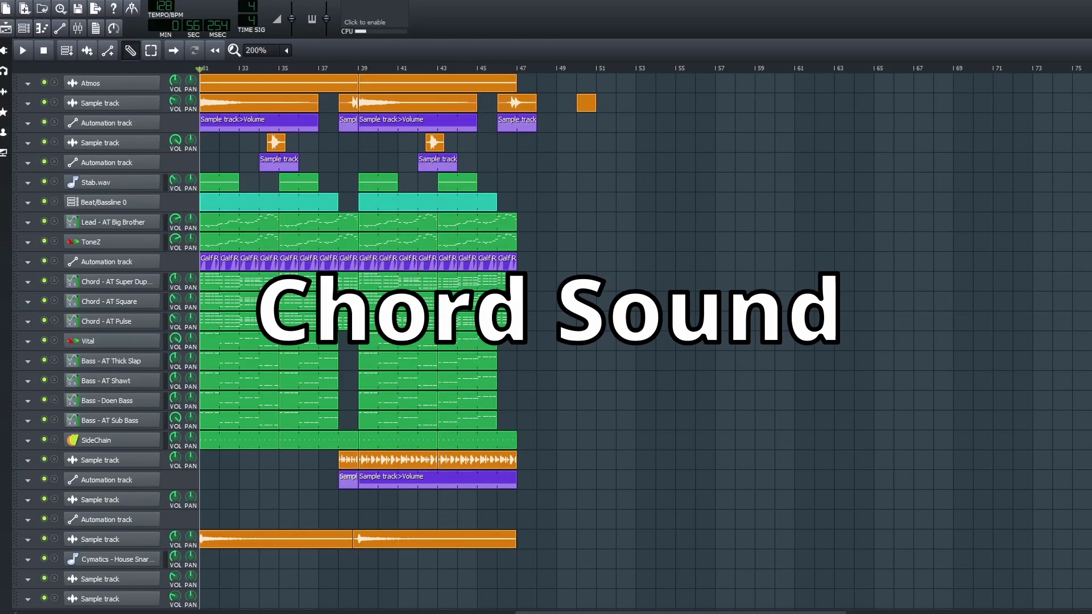
right_click(44, 282)
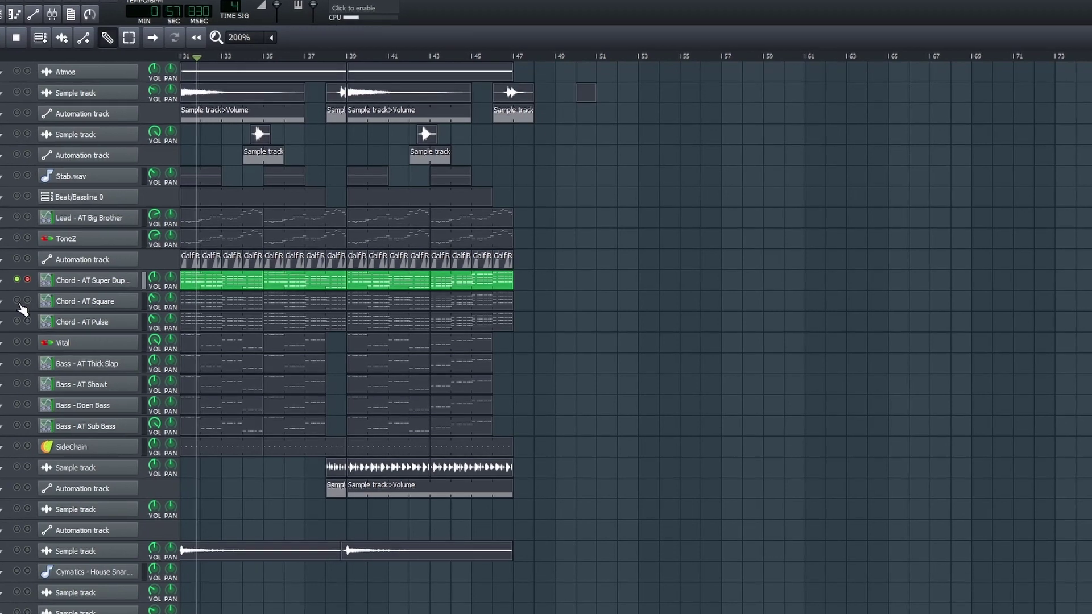
click(18, 303)
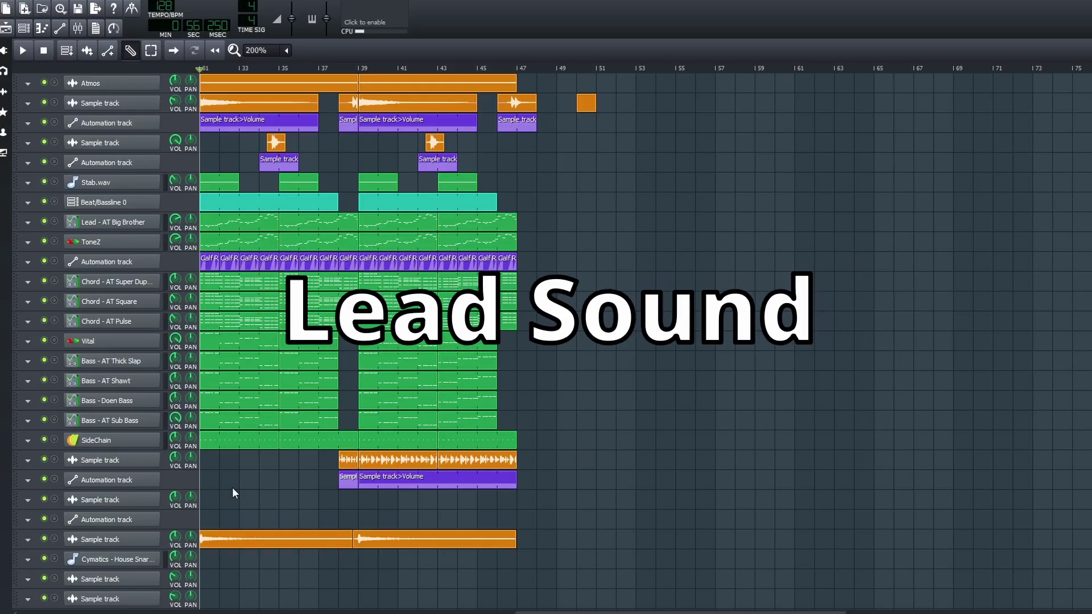
click(54, 222)
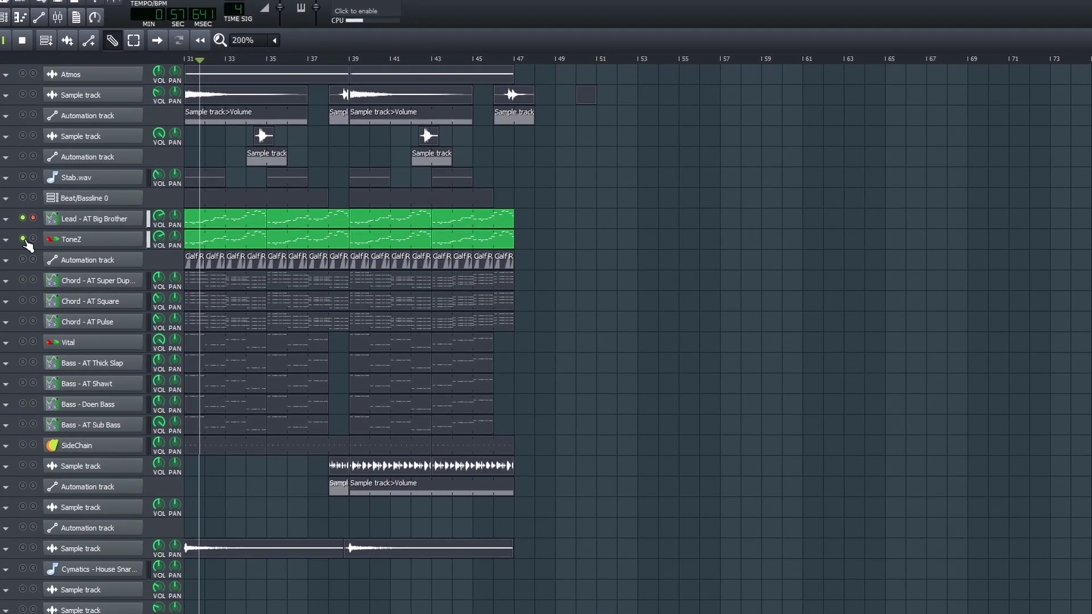
double_click(227, 216)
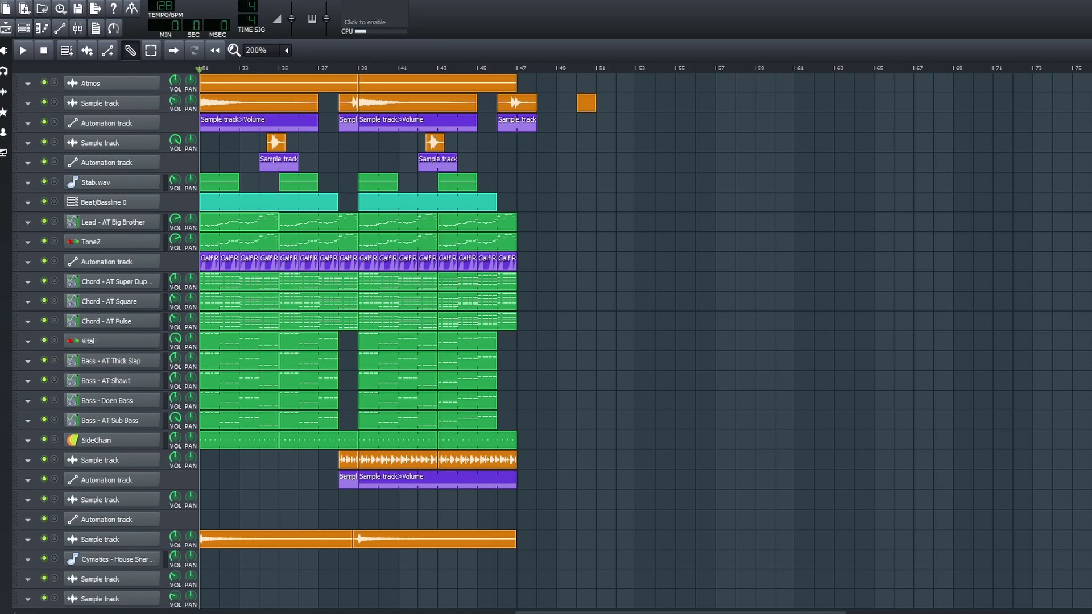
drag(606, 612, 738, 609)
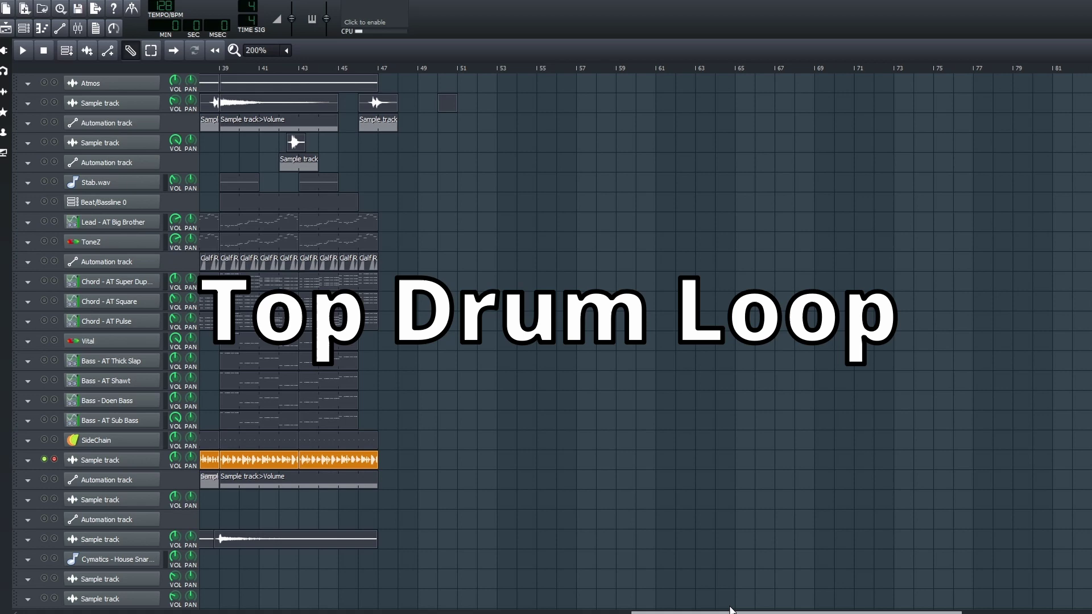
Play the soloed top drum loop section around bars 39–47.
key(space)
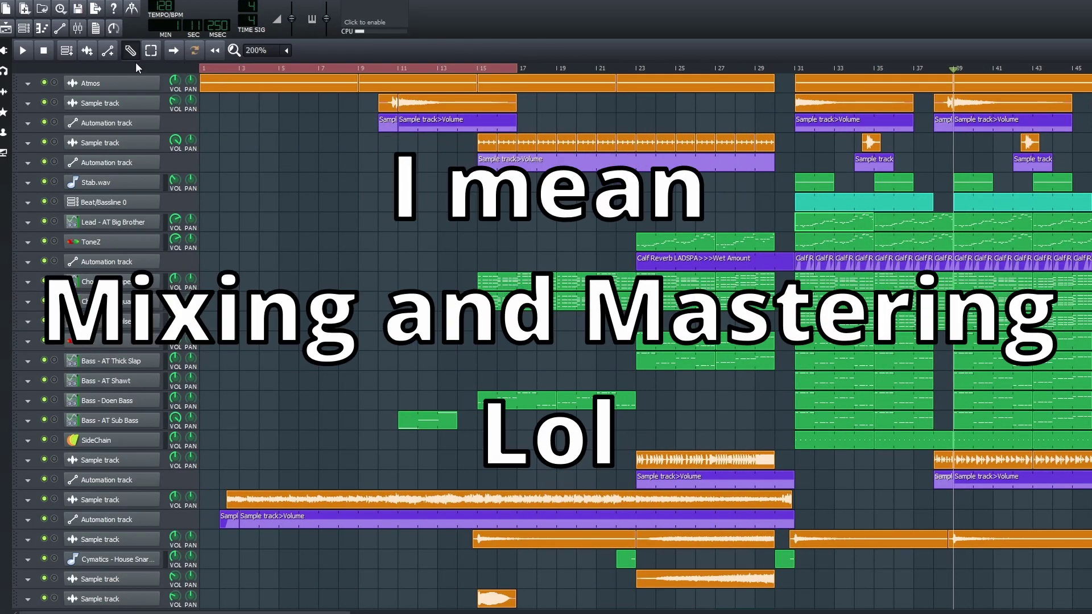
Reset playback to bar 1 with return-to-start behaviour and play the full remix.
click(200, 67)
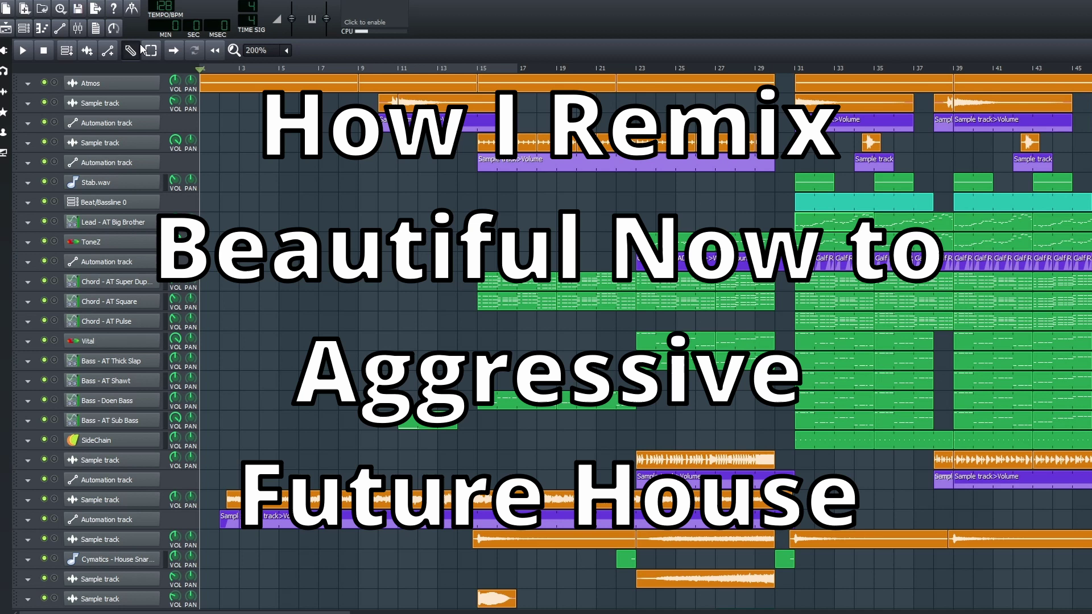
click(220, 47)
scroll(257, 49, down, 1)
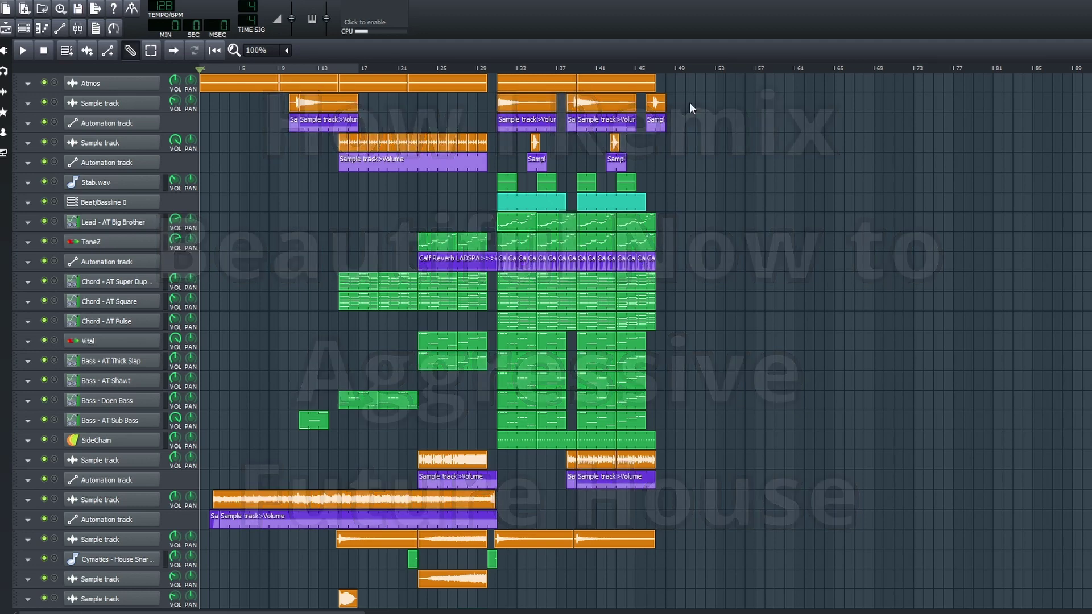
scroll(267, 53, up, 1)
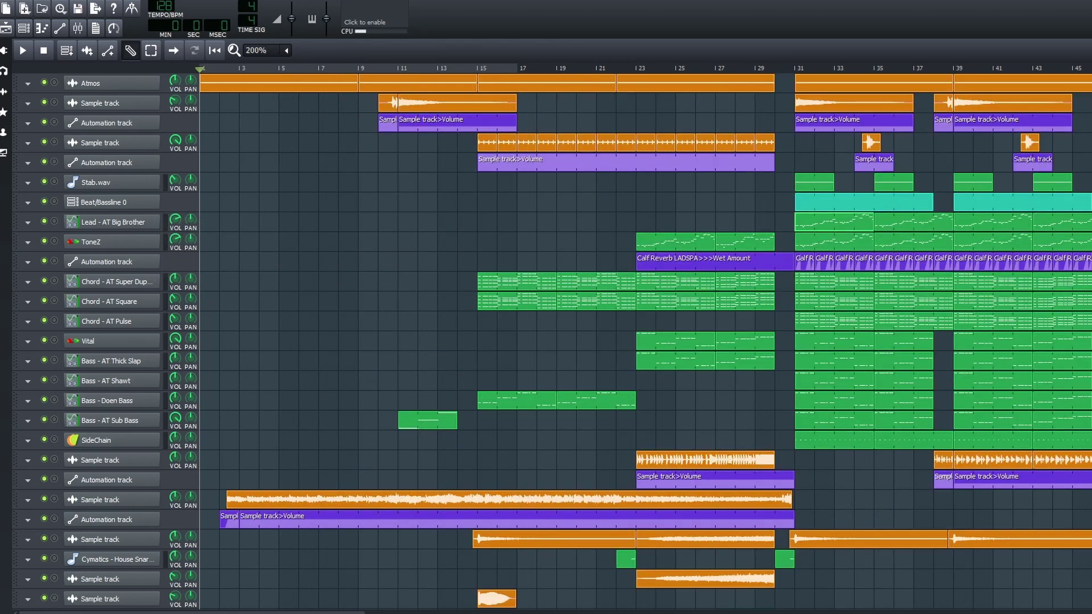
key(space)
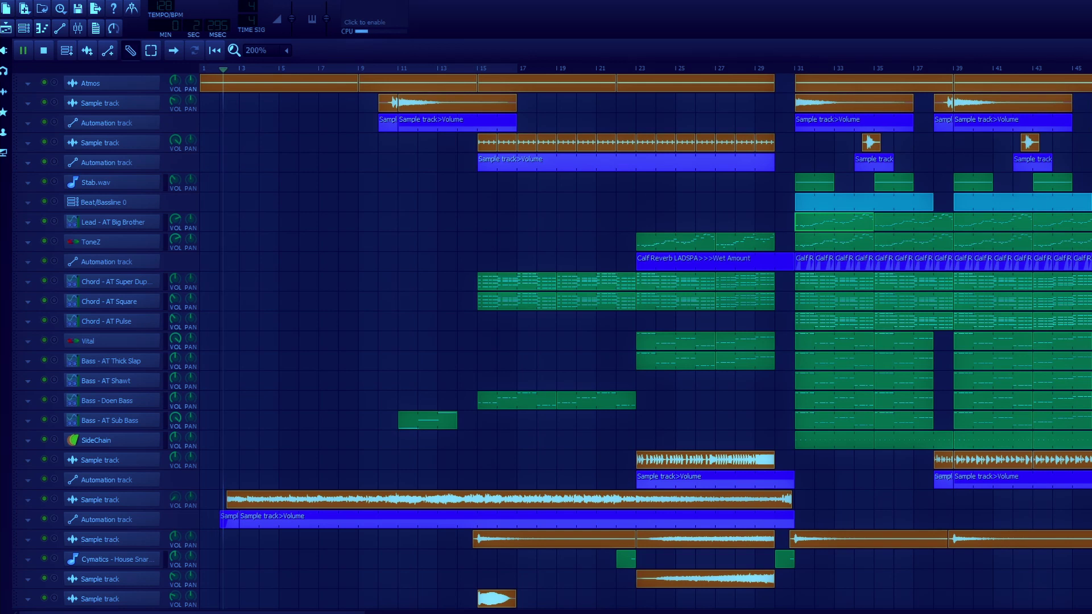